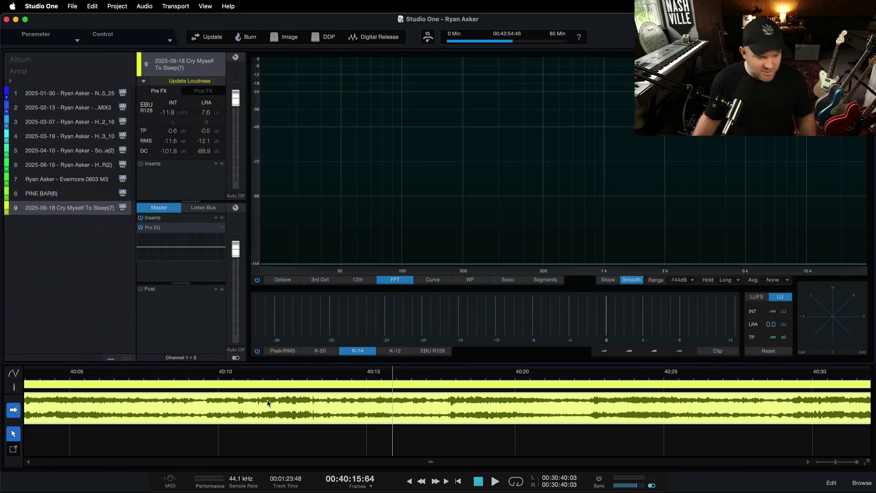
- Zoom the timeline out over track 9's song clip, then undo that zoom change
{"action": "scroll", "coordinate": [254, 405], "scroll_direction": "down", "scroll_amount": 5}
{"action": "scroll", "coordinate": [254, 405], "scroll_direction": "down", "scroll_amount": 1}
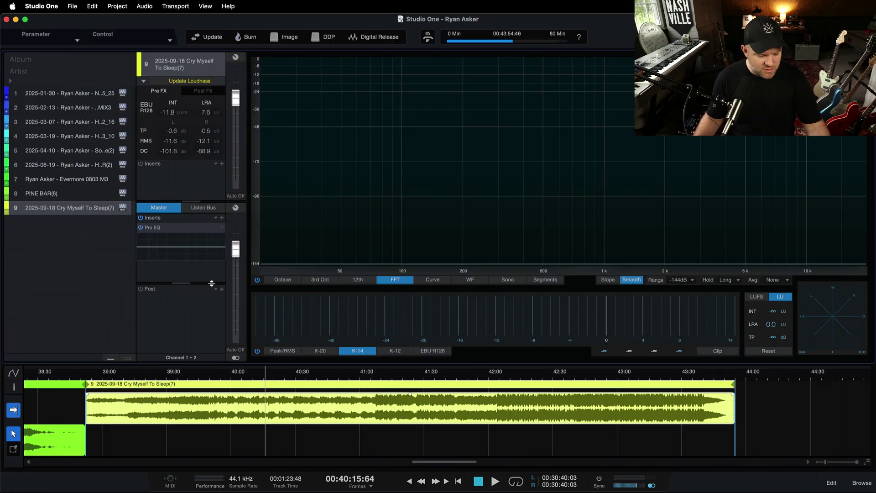
{"action": "key", "text": "super+z"}
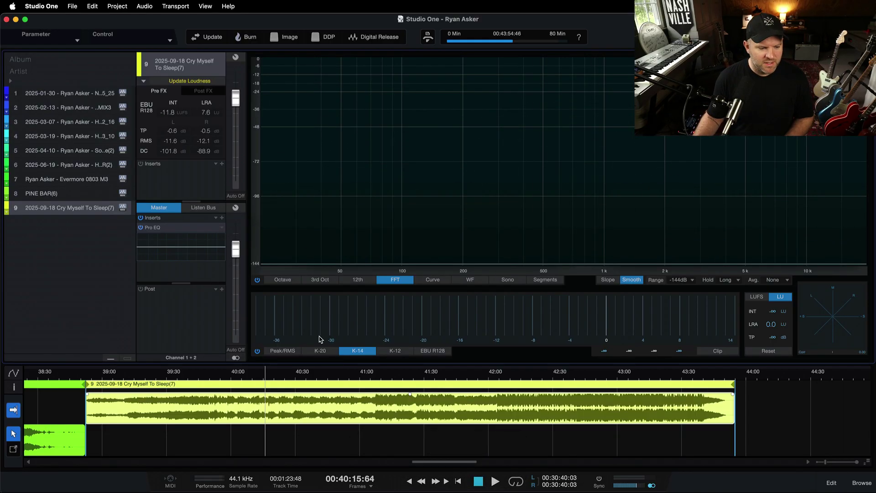
- Play from about 41:00 and cycle the analyser through Curve, WF, Sono, Segments, 12th and 3rd Oct
{"action": "left_click", "coordinate": [391, 376]}
{"action": "key", "text": "space"}
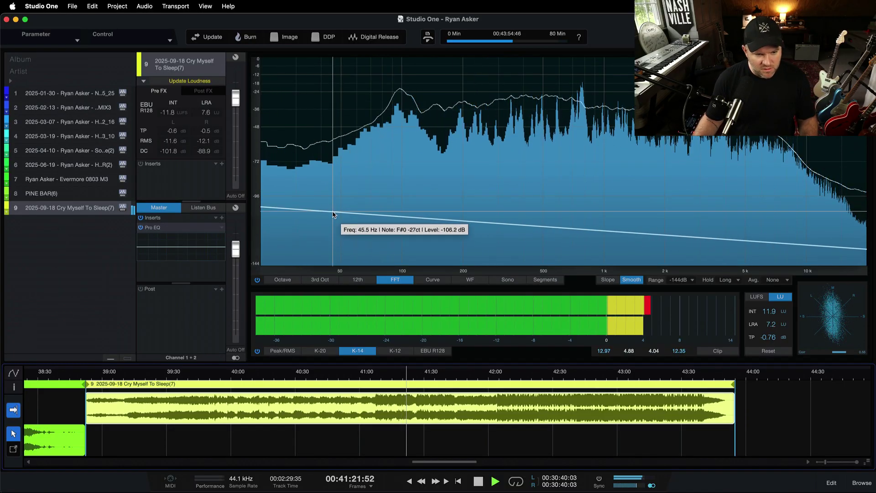
{"action": "left_click", "coordinate": [432, 279]}
{"action": "left_click", "coordinate": [470, 280]}
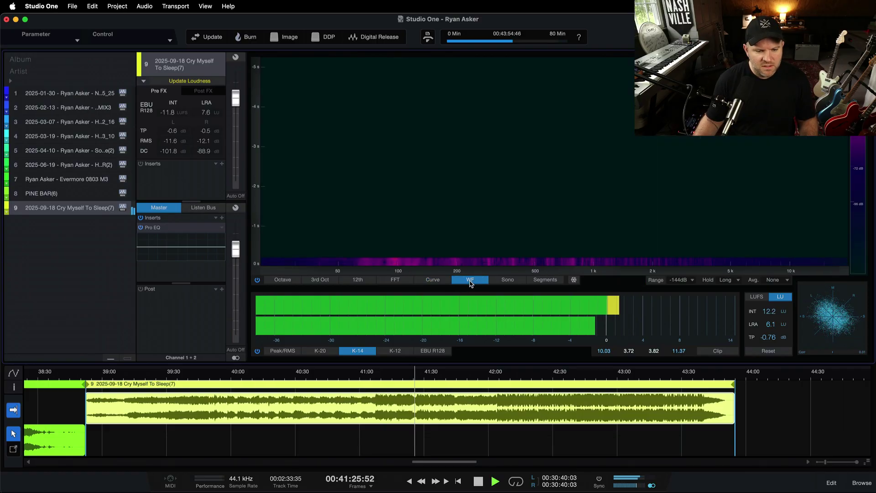
{"action": "left_click", "coordinate": [502, 281]}
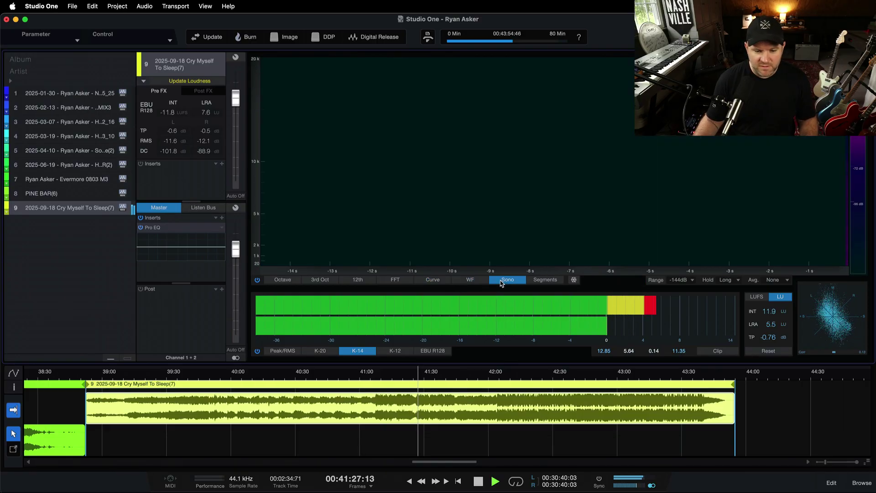
{"action": "left_click", "coordinate": [539, 282]}
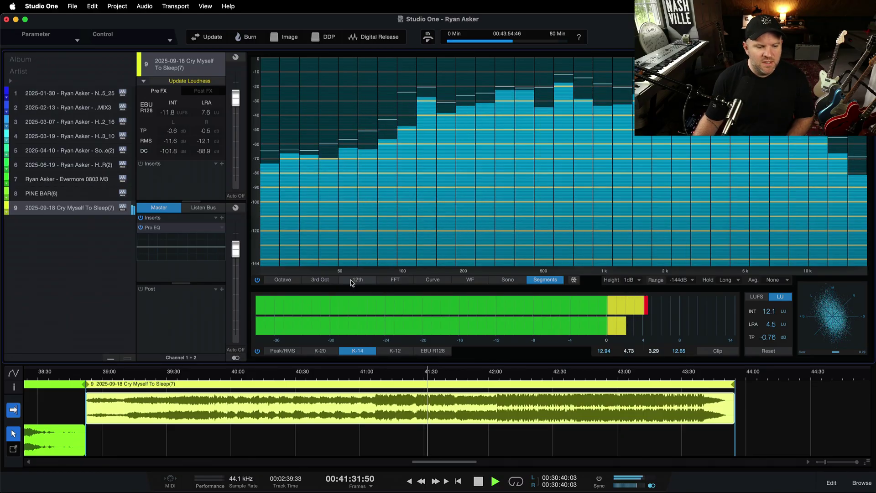
{"action": "left_click", "coordinate": [353, 282]}
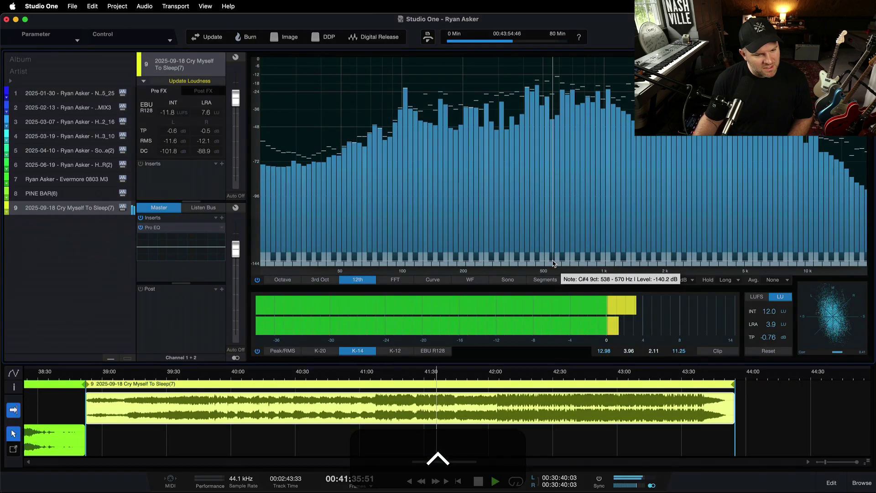
{"action": "left_click", "coordinate": [325, 282]}
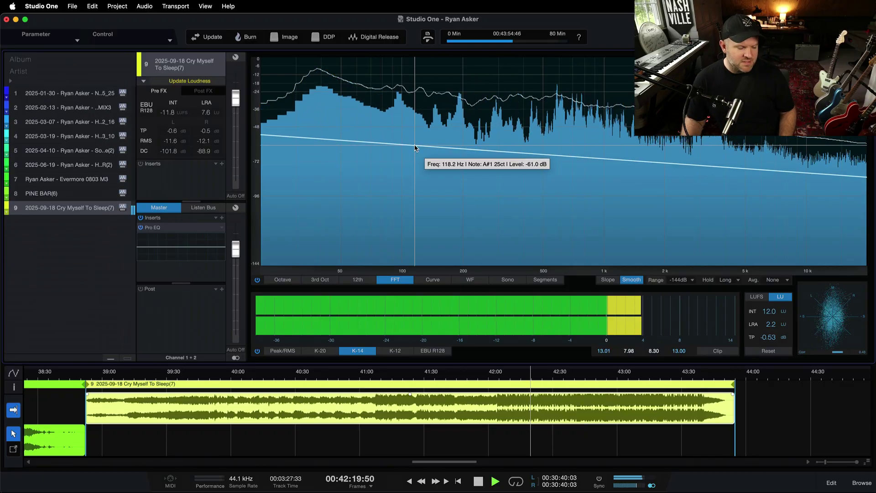
- Stop playback of track 9 near 41:15
{"action": "key", "text": "space"}
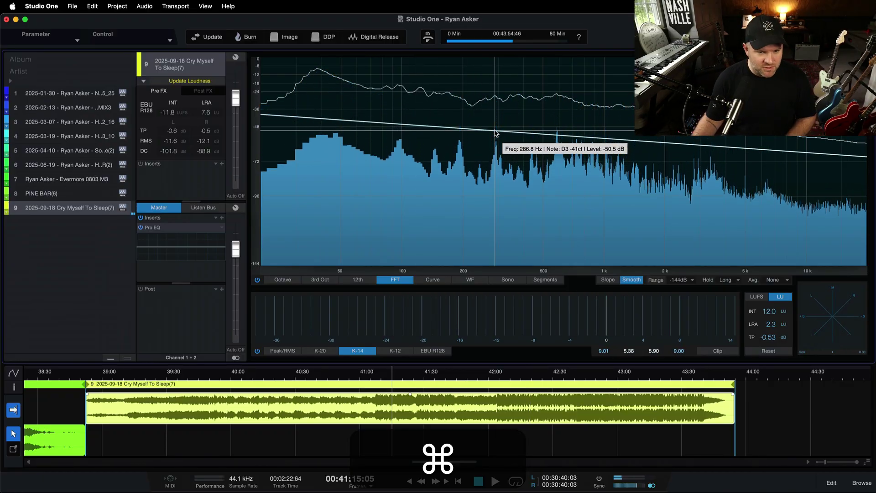
- Close the mastering project without saving and open 'Irrelevant - auto mate' from Recent Files
{"action": "key", "text": "super+w"}
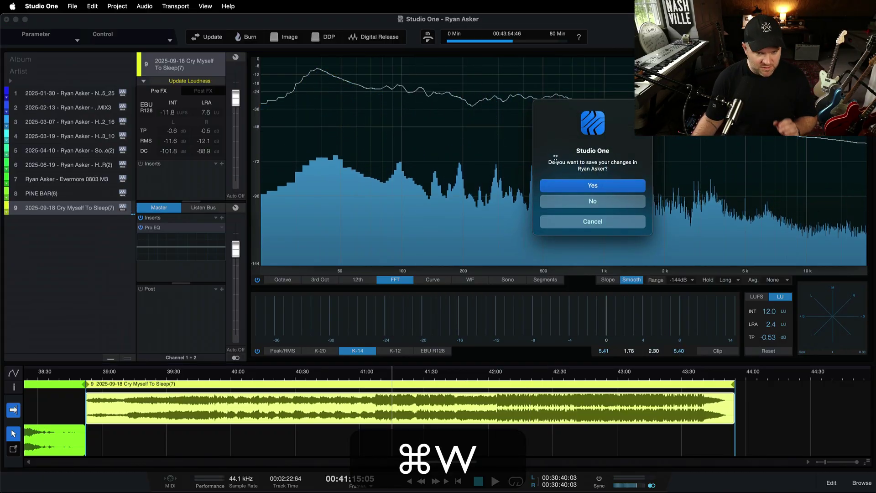
{"action": "left_click", "coordinate": [623, 202]}
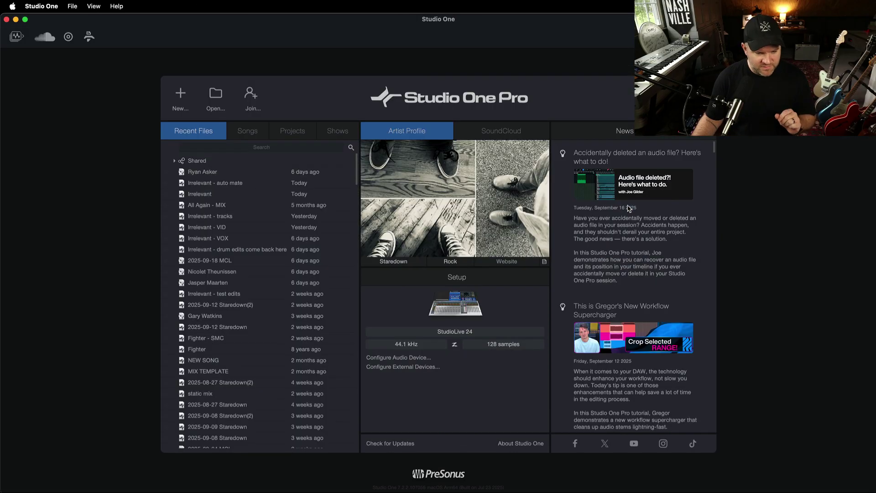
{"action": "left_click", "coordinate": [224, 184]}
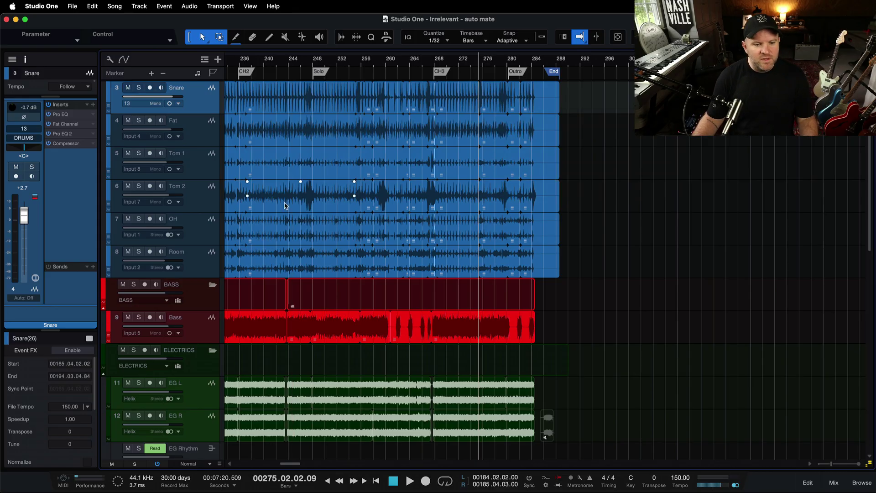
- Insert a Spectrum Meter on the Main channel in the Mixer and enlarge its window
{"action": "key", "text": "F3"}
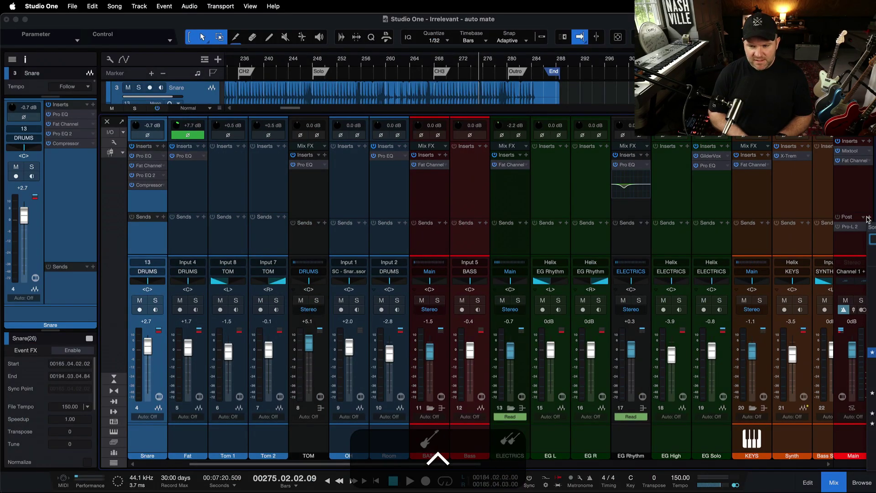
{"action": "key", "text": "Return"}
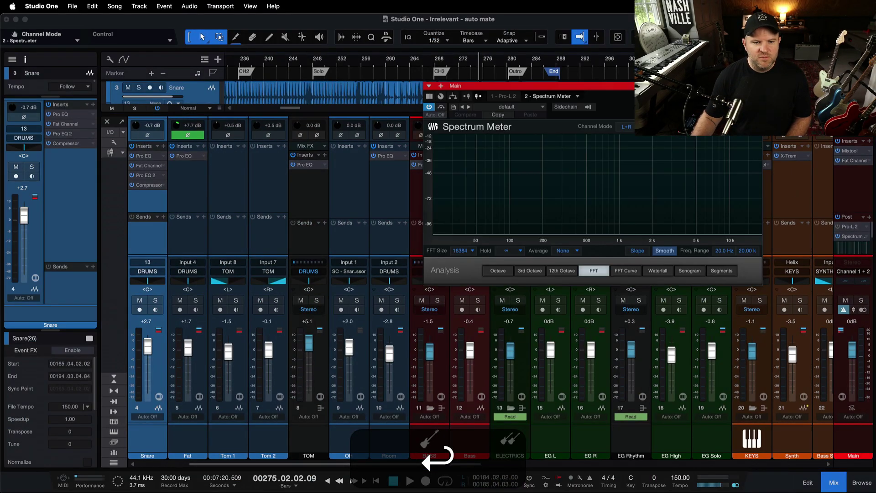
{"action": "left_click_drag", "start_coordinate": [674, 132], "coordinate": [424, 73]}
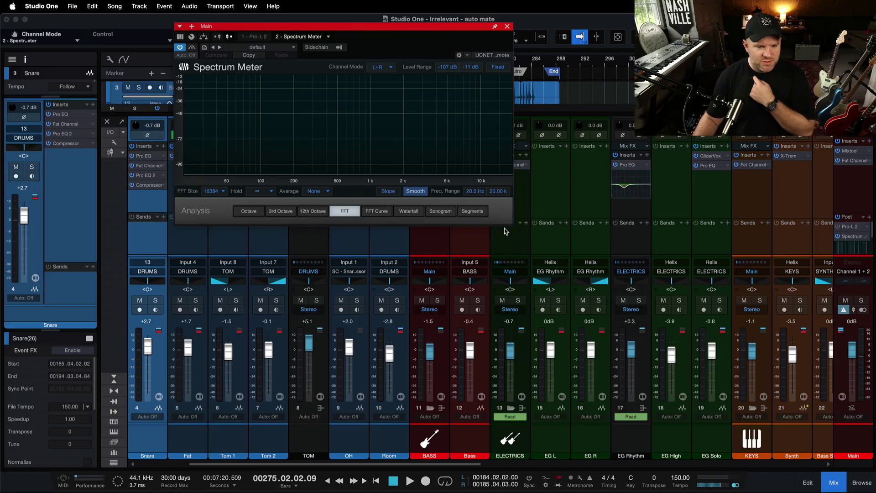
{"action": "left_click_drag", "start_coordinate": [507, 225], "coordinate": [621, 377]}
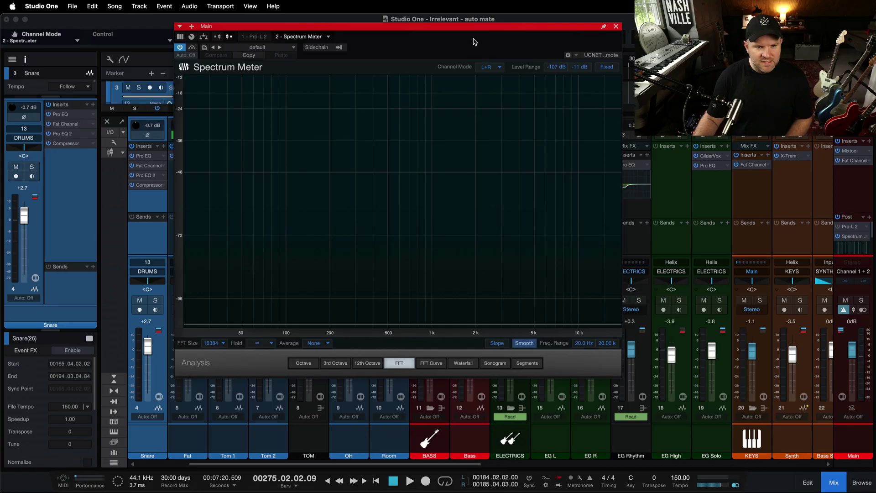
- Reposition the Spectrum Meter window and start playing the song from a new position
{"action": "left_click_drag", "start_coordinate": [470, 31], "coordinate": [459, 110]}
{"action": "left_click", "coordinate": [358, 62]}
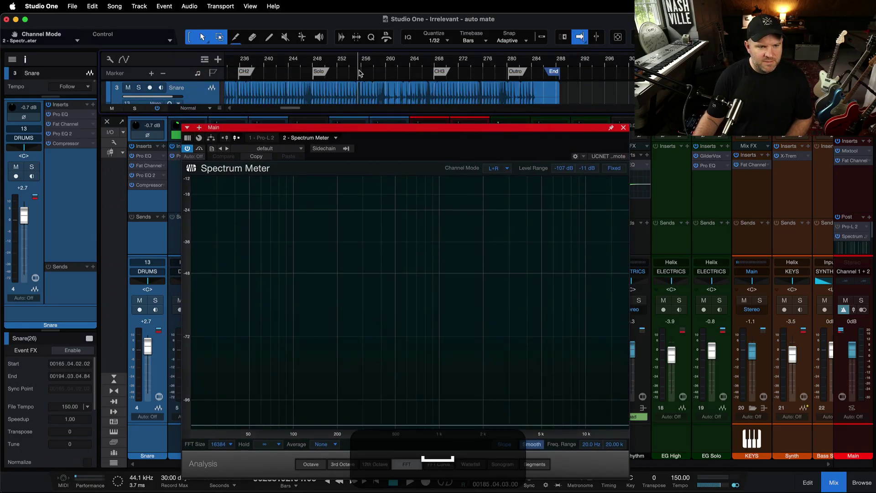
{"action": "key", "text": "space"}
{"action": "left_click_drag", "start_coordinate": [371, 133], "coordinate": [380, 42]}
{"action": "mouse_move", "coordinate": [434, 251]}
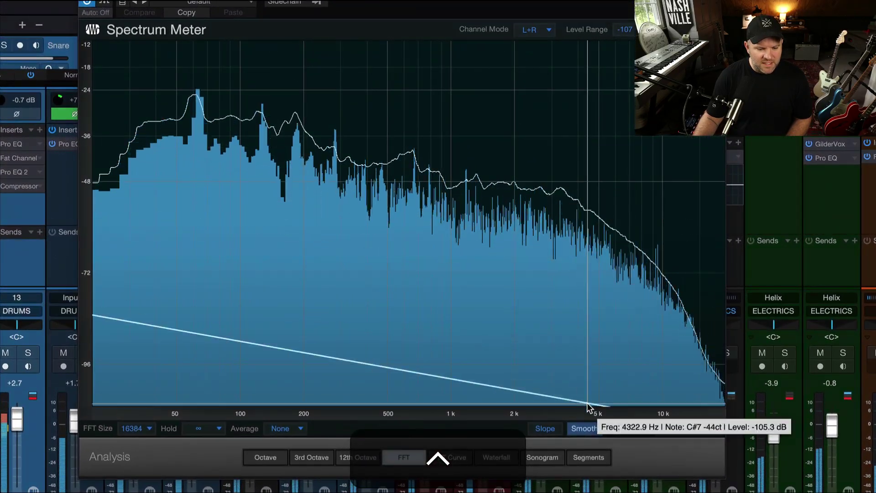
- Toggle Smooth off and on, Slope on and off, then drag the slope reference line lower
{"action": "left_click", "coordinate": [570, 406]}
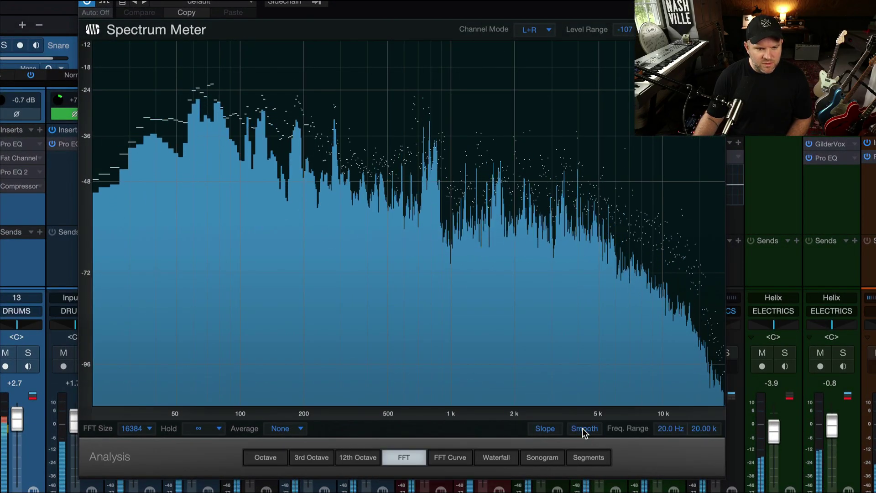
{"action": "left_click", "coordinate": [583, 428]}
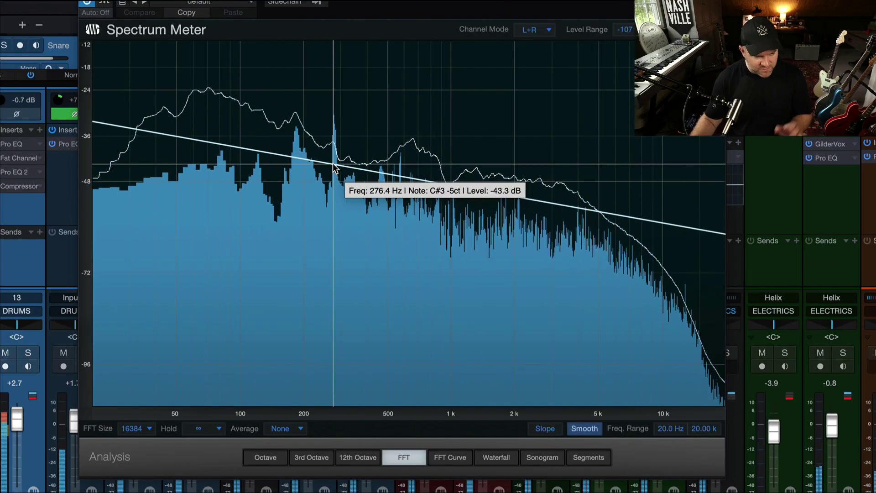
{"action": "left_click", "coordinate": [547, 430]}
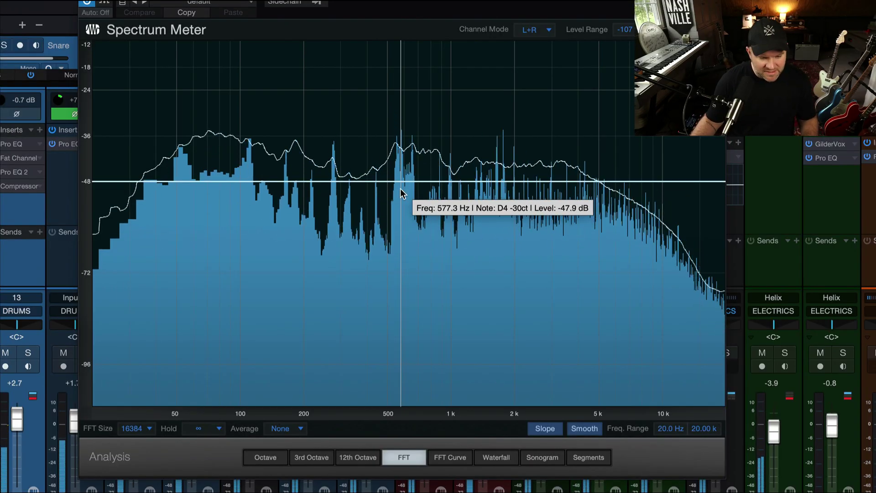
{"action": "left_click", "coordinate": [545, 428]}
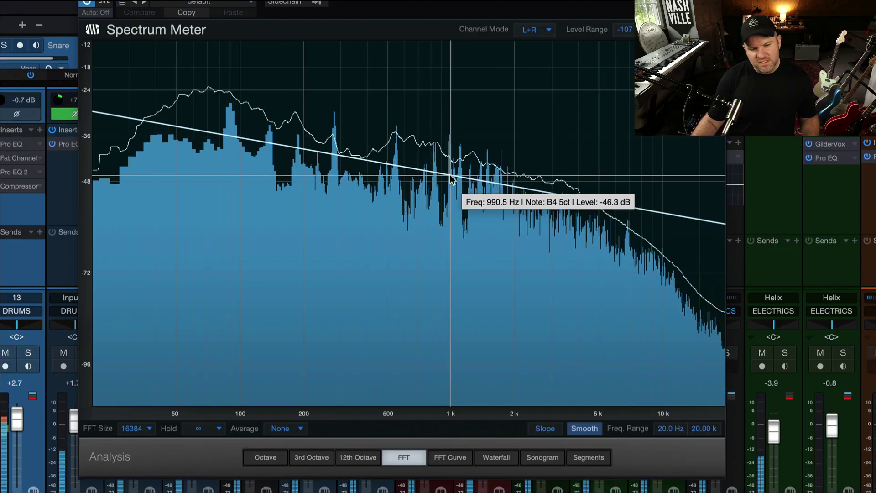
{"action": "left_click_drag", "start_coordinate": [265, 151], "coordinate": [560, 219]}
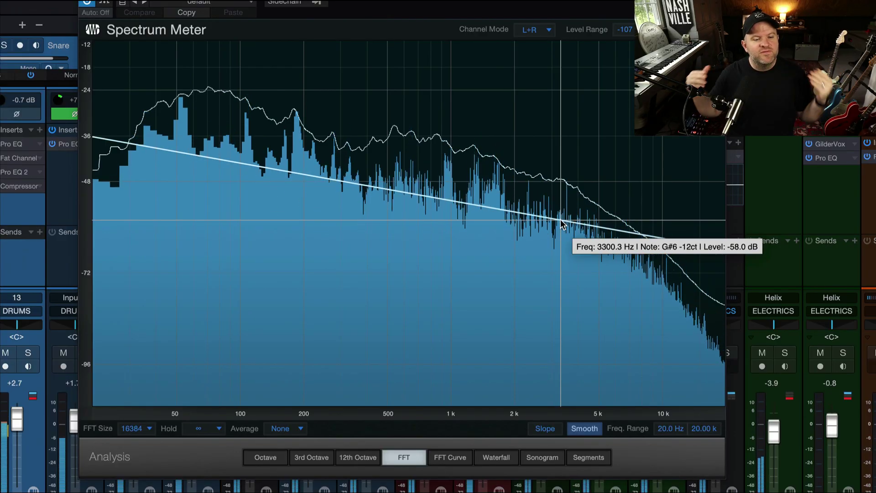
{"action": "left_click_drag", "start_coordinate": [561, 221], "coordinate": [361, 320]}
- Relocate the Spectrum Meter window, save the song, and raise the slope reference line
{"action": "left_click_drag", "start_coordinate": [415, 42], "coordinate": [560, 148]}
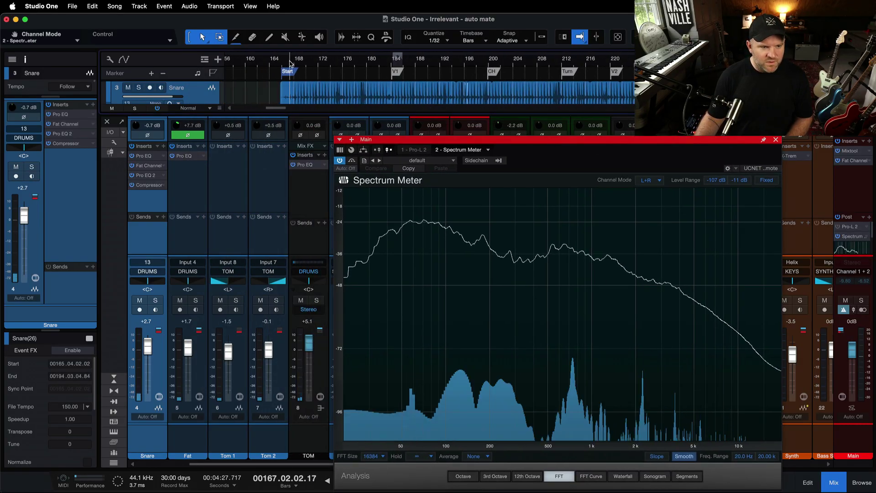
{"action": "left_click_drag", "start_coordinate": [420, 150], "coordinate": [304, 86]}
{"action": "left_click_drag", "start_coordinate": [388, 205], "coordinate": [438, 216]}
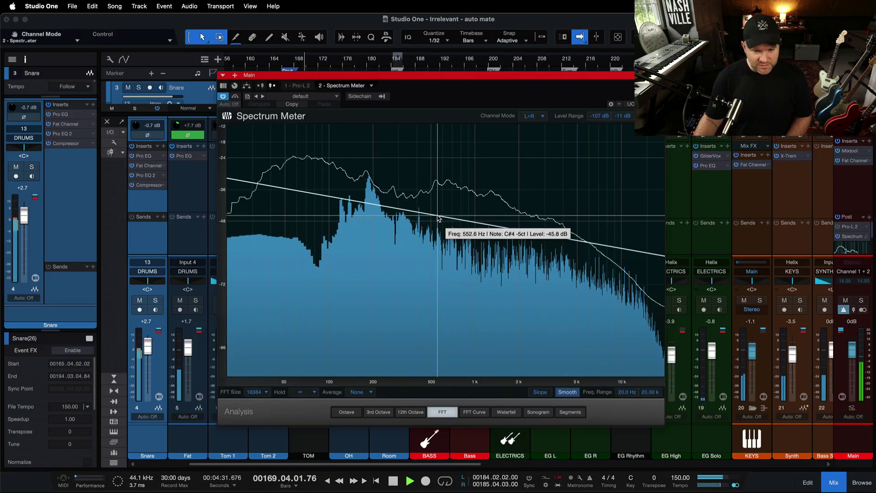
{"action": "key", "text": "super+s"}
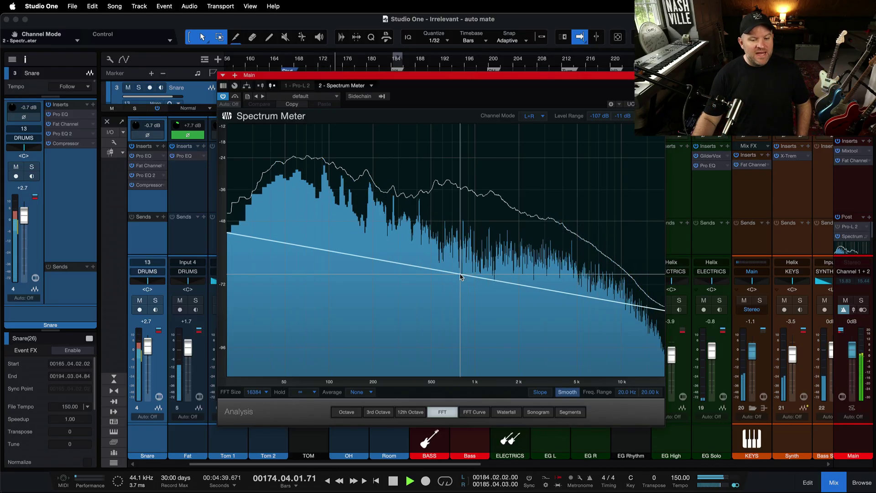
{"action": "mouse_move", "coordinate": [486, 258]}
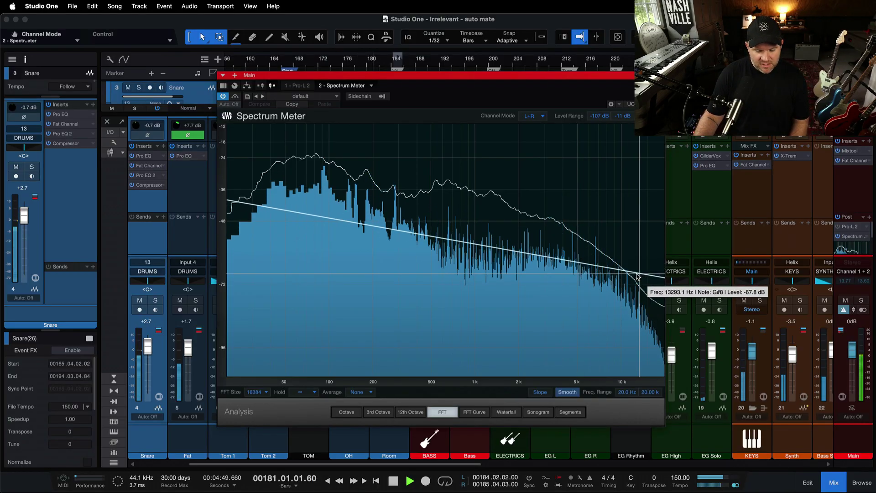
{"action": "left_click_drag", "start_coordinate": [577, 273], "coordinate": [509, 195]}
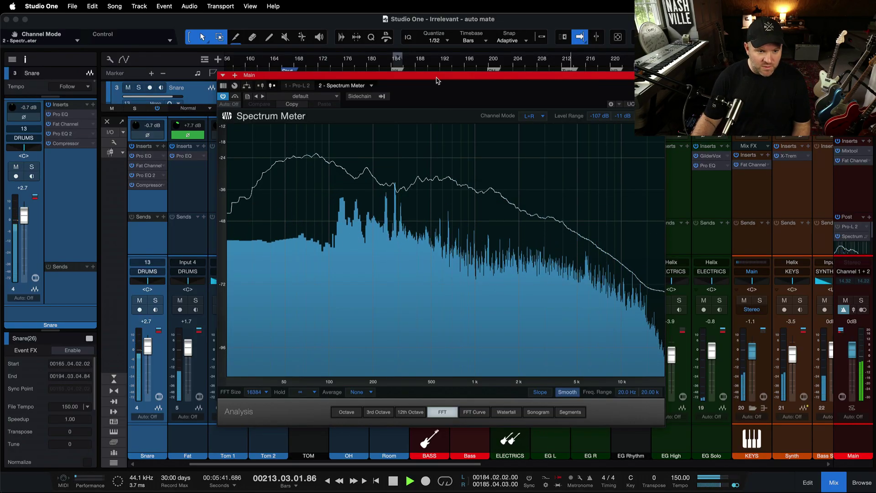
- Move the Spectrum Meter window up-left, enlarge it, then shift it to the right
{"action": "left_click_drag", "start_coordinate": [436, 80], "coordinate": [309, 48]}
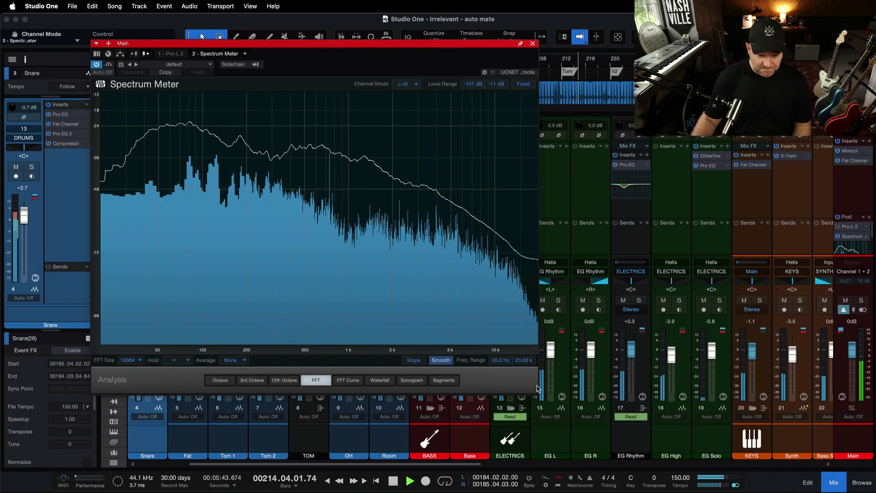
{"action": "left_click_drag", "start_coordinate": [537, 389], "coordinate": [607, 442]}
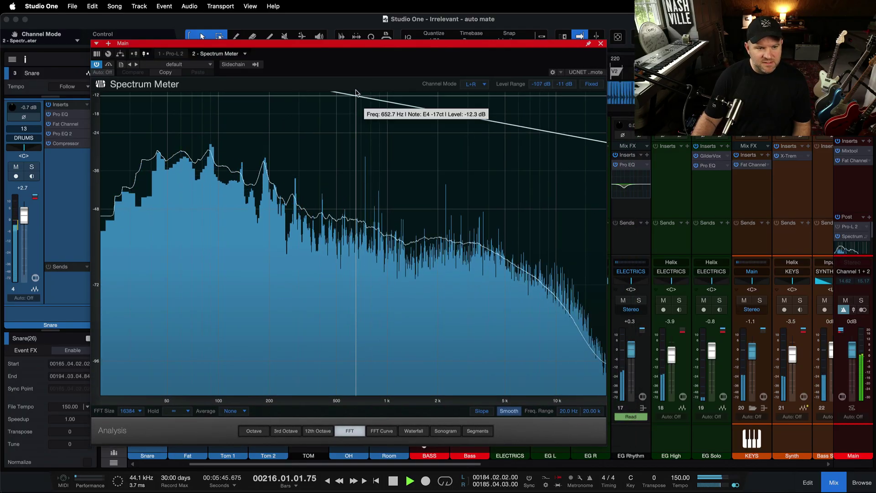
{"action": "left_click_drag", "start_coordinate": [360, 43], "coordinate": [524, 18]}
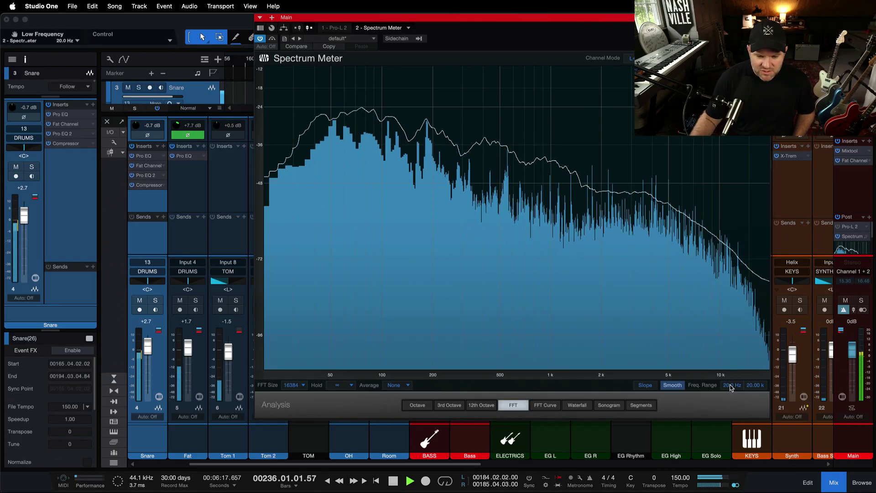
- Set the Freq. Range low limit to 100 Hz, then restore it to 20 Hz
{"action": "type", "text": "100"}
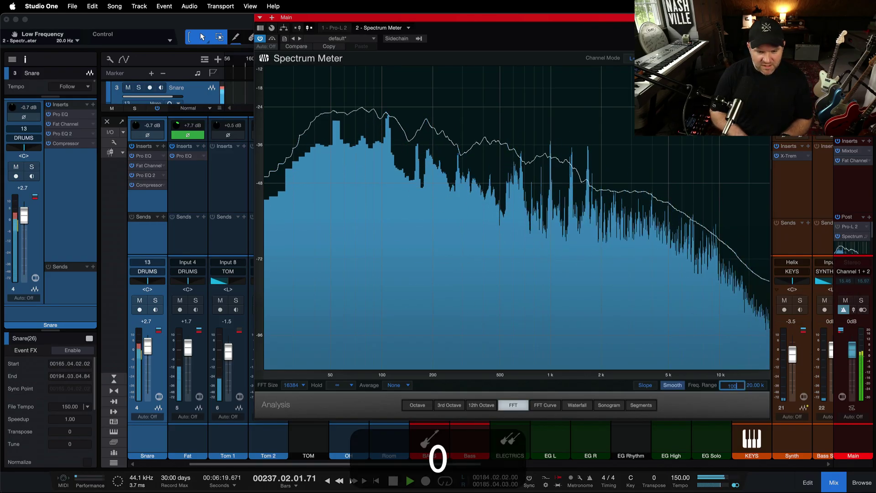
{"action": "key", "text": "Return"}
{"action": "type", "text": "20"}
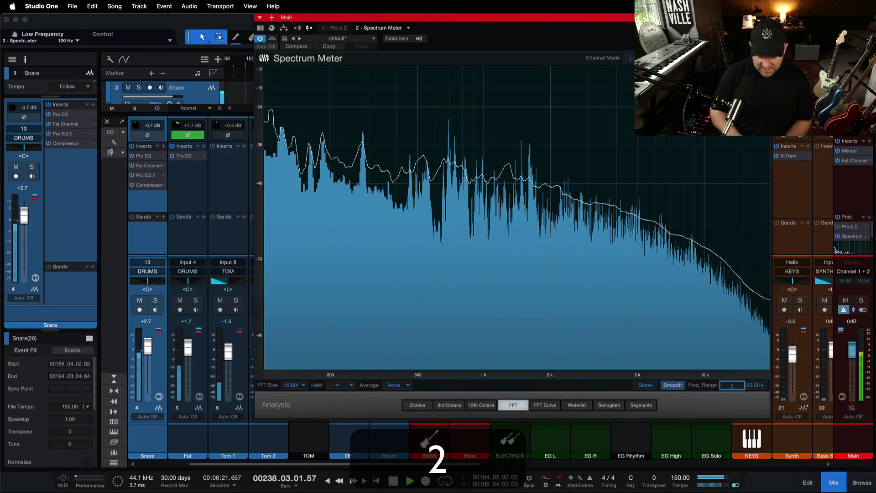
{"action": "key", "text": "Return"}
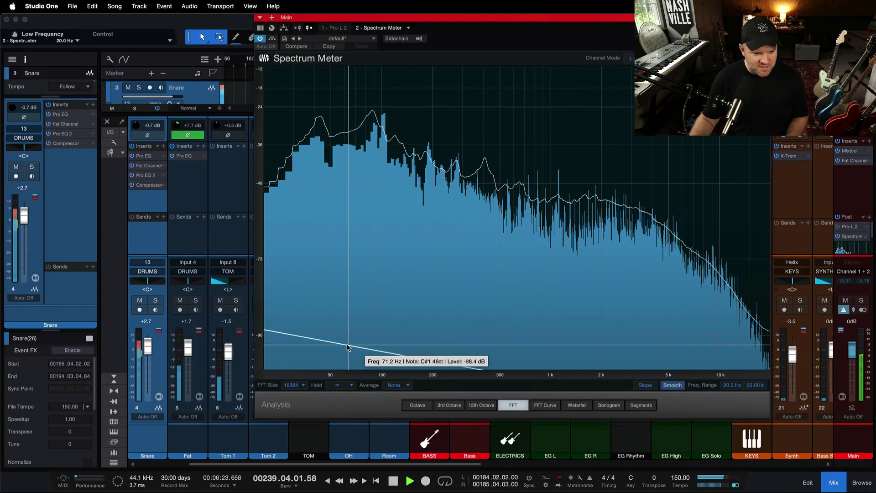
- Drag the slope reference line along the mix spectrum and off the display, then close the meter
{"action": "left_click_drag", "start_coordinate": [414, 296], "coordinate": [522, 178]}
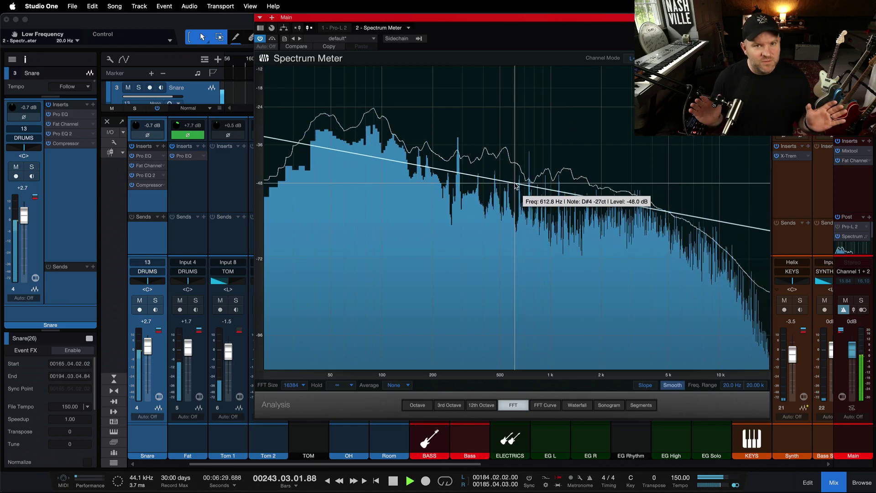
{"action": "left_click_drag", "start_coordinate": [517, 186], "coordinate": [518, 189]}
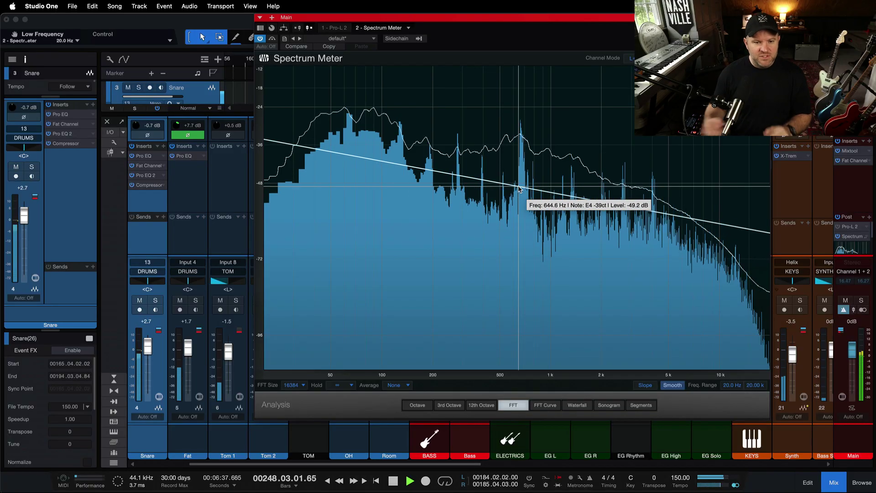
{"action": "left_click_drag", "start_coordinate": [518, 189], "coordinate": [525, 46]}
{"action": "key", "text": "super+w"}
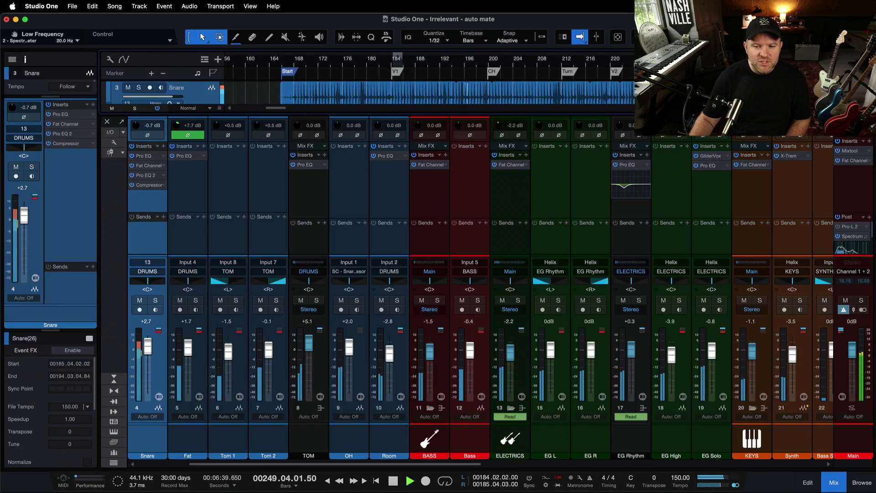
{"action": "left_click", "coordinate": [624, 165]}
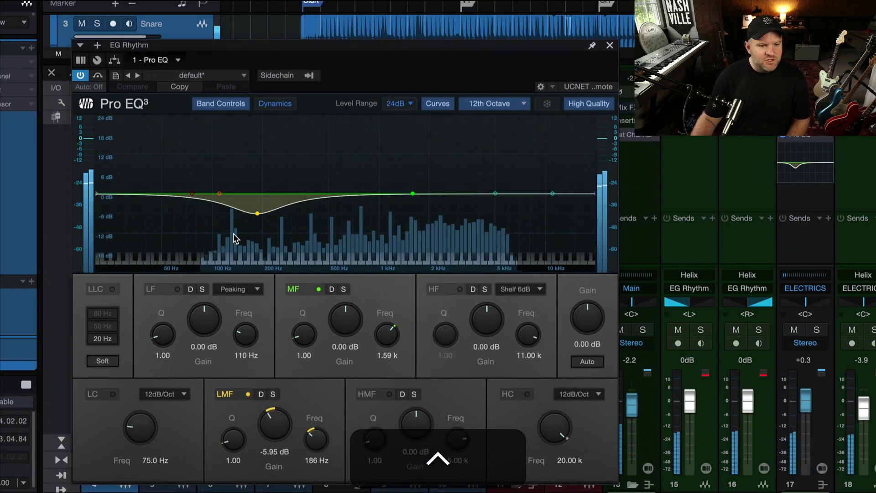
{"action": "left_click", "coordinate": [484, 105]}
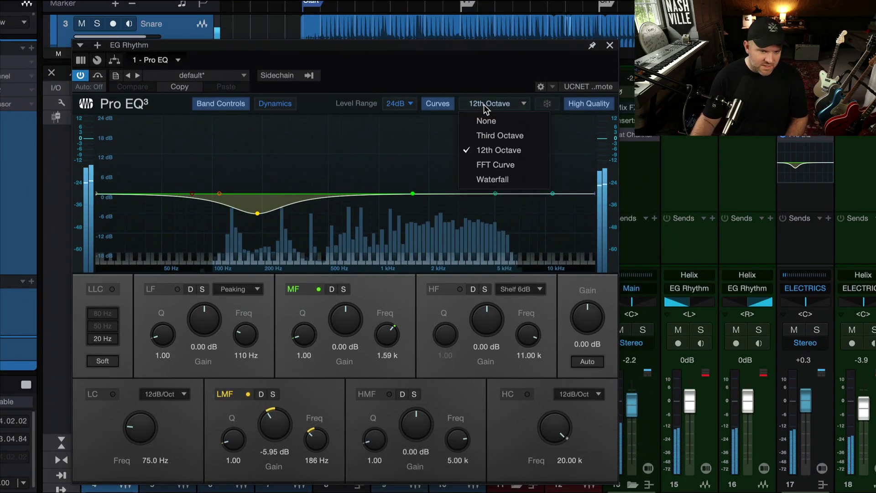
{"action": "left_click", "coordinate": [501, 166]}
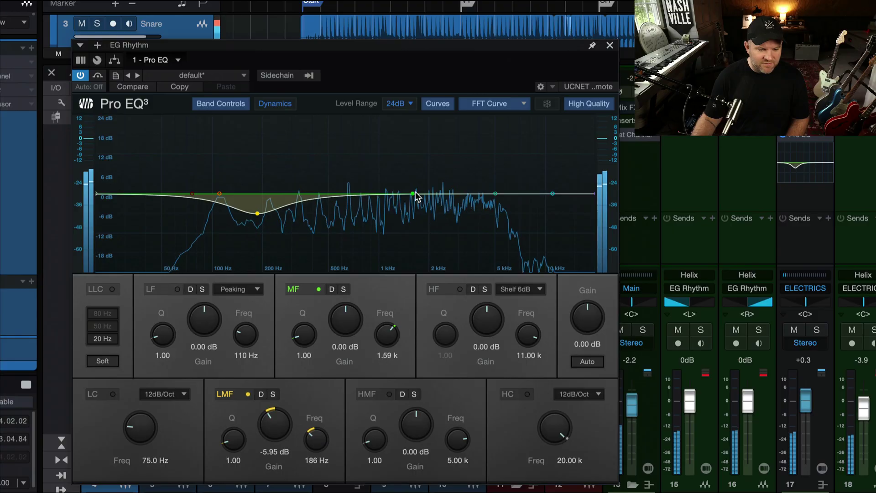
{"action": "left_click", "coordinate": [512, 102]}
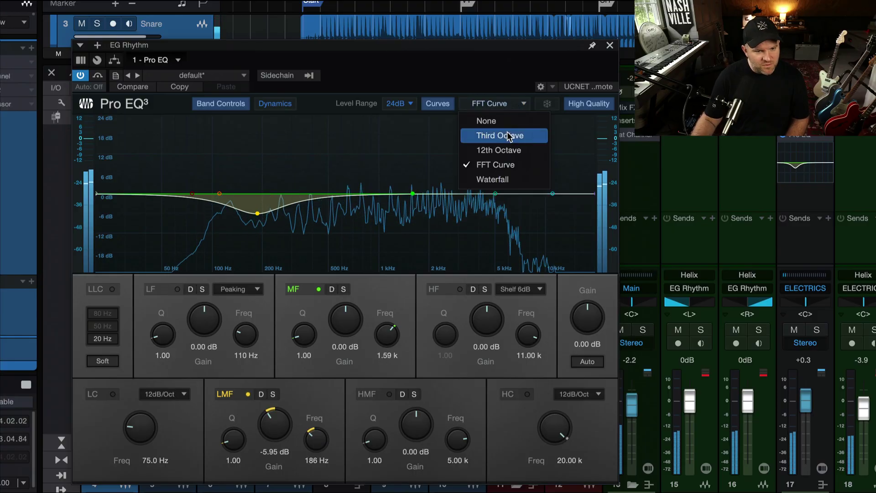
{"action": "left_click", "coordinate": [504, 136]}
{"action": "left_click", "coordinate": [506, 104]}
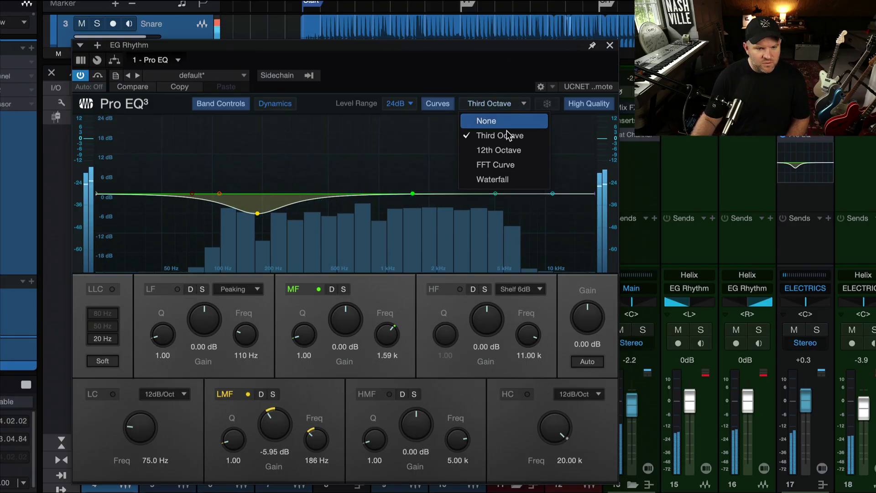
{"action": "left_click", "coordinate": [500, 151]}
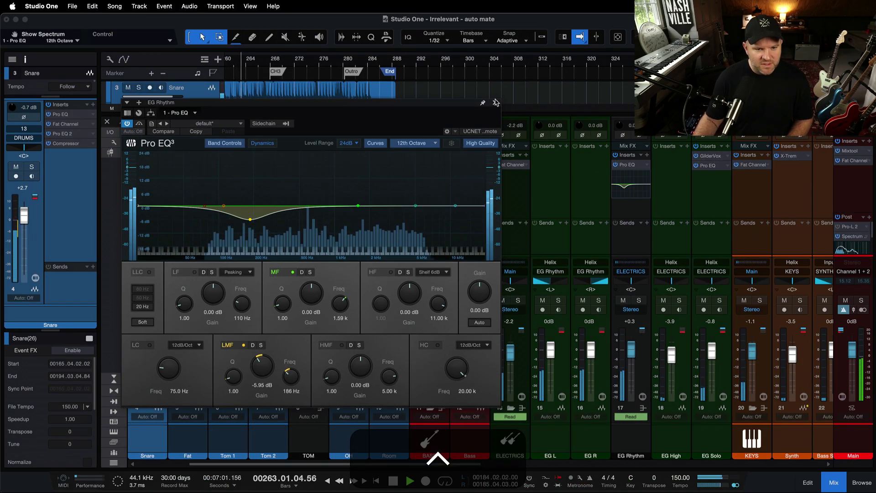
{"action": "left_click", "coordinate": [496, 103]}
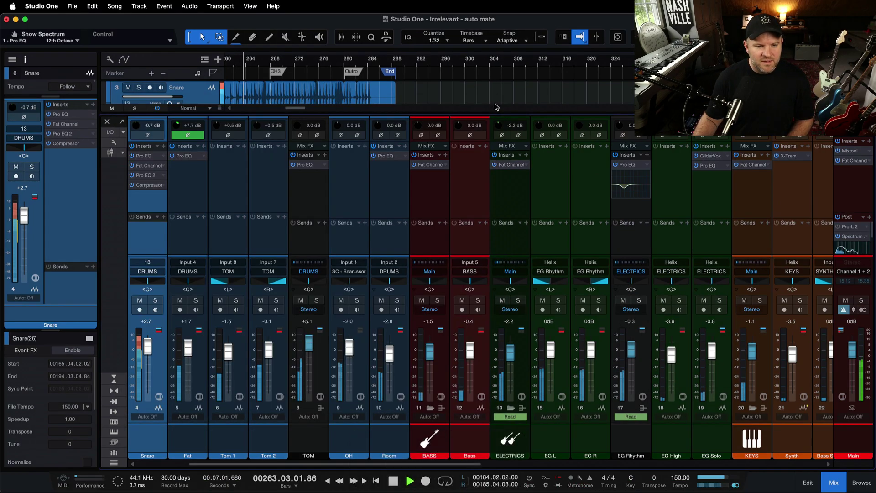
{"action": "left_click", "coordinate": [852, 236]}
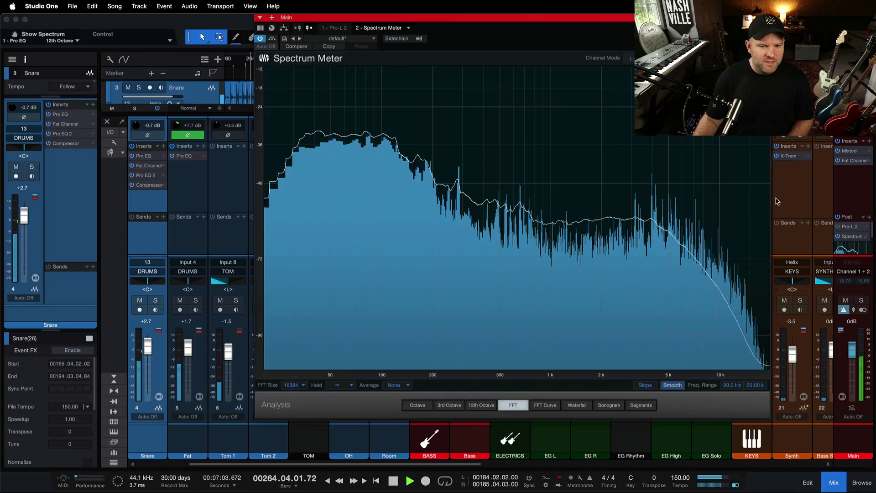
{"action": "left_click_drag", "start_coordinate": [365, 18], "coordinate": [231, 43]}
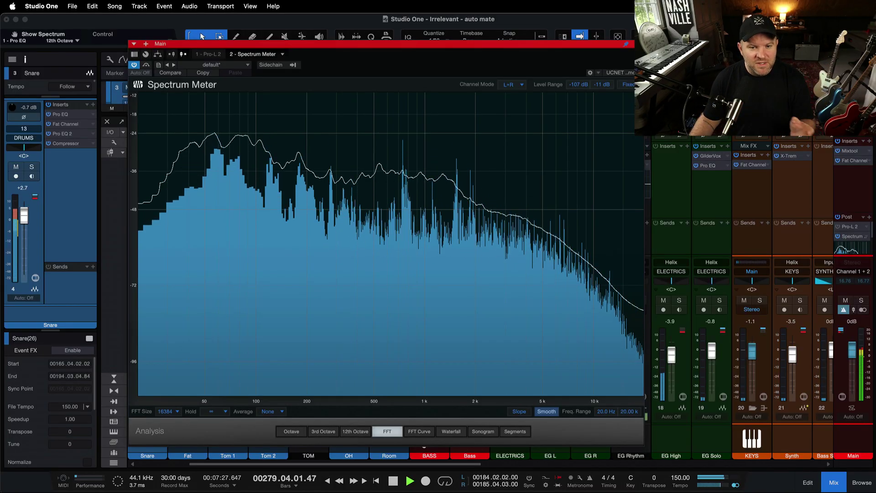
{"action": "key", "text": "super+w"}
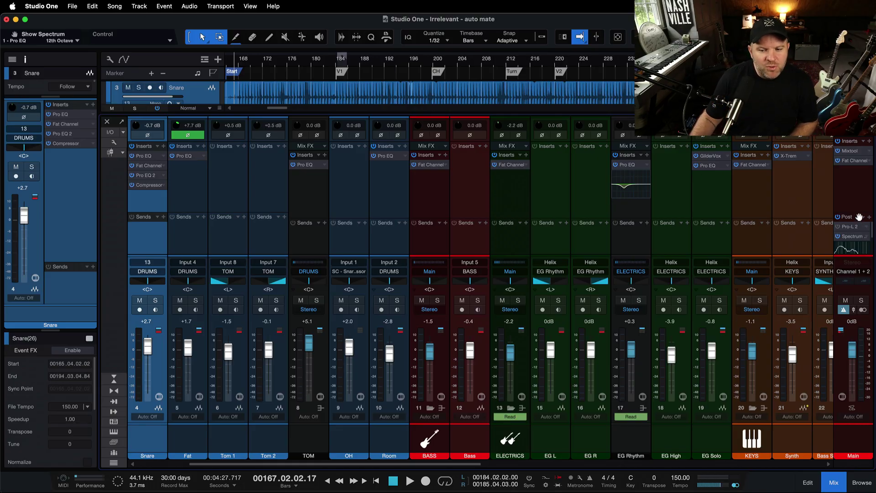
- Enlarge the Main channel's inline spectrum display and select the Main strip
{"action": "left_click_drag", "start_coordinate": [857, 210], "coordinate": [859, 182]}
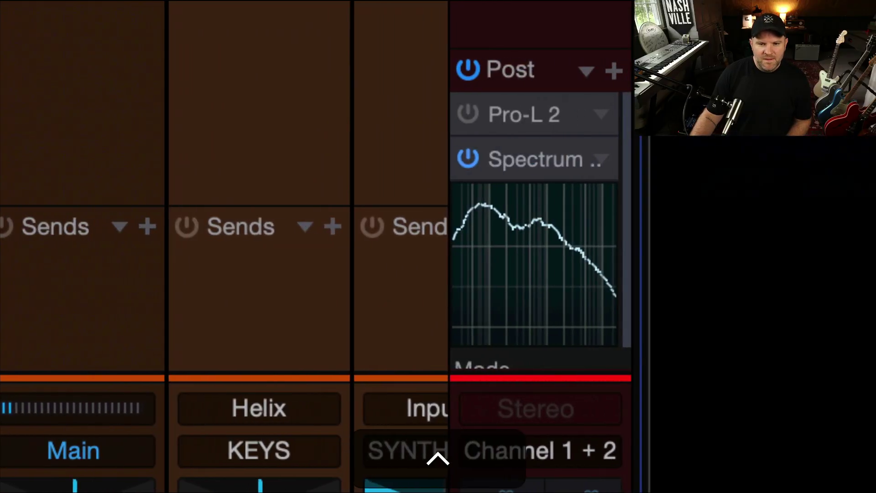
{"action": "mouse_move", "coordinate": [536, 278]}
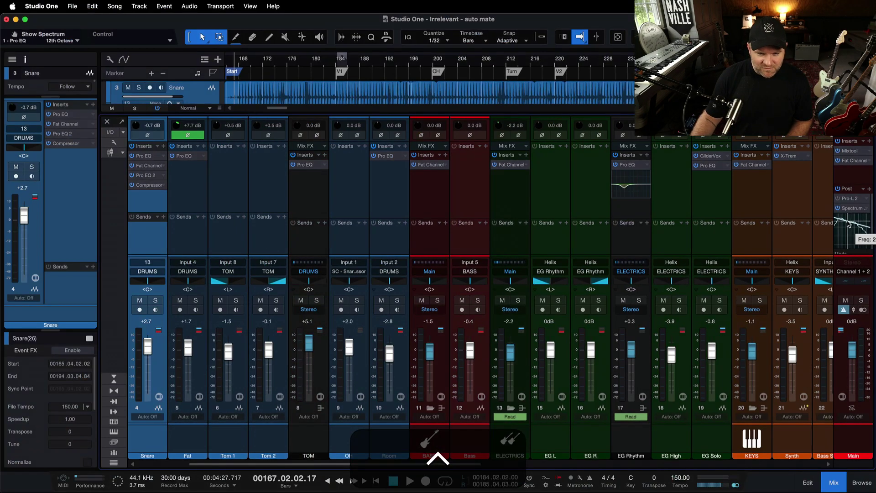
{"action": "left_click", "coordinate": [848, 211]}
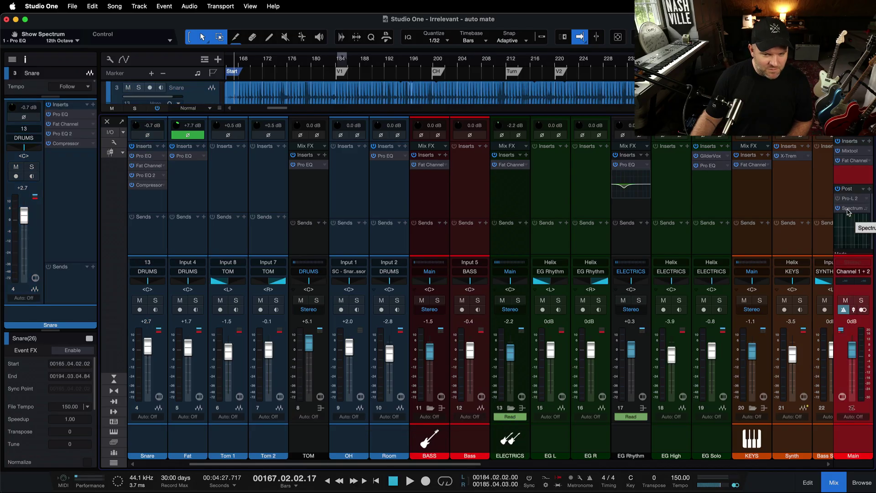
- Solo the DRUMS bus and reopen the Main channel's Spectrum Meter
{"action": "scroll", "coordinate": [808, 207], "scroll_direction": "right", "scroll_amount": 1}
{"action": "scroll", "coordinate": [808, 208], "scroll_direction": "left", "scroll_amount": 5}
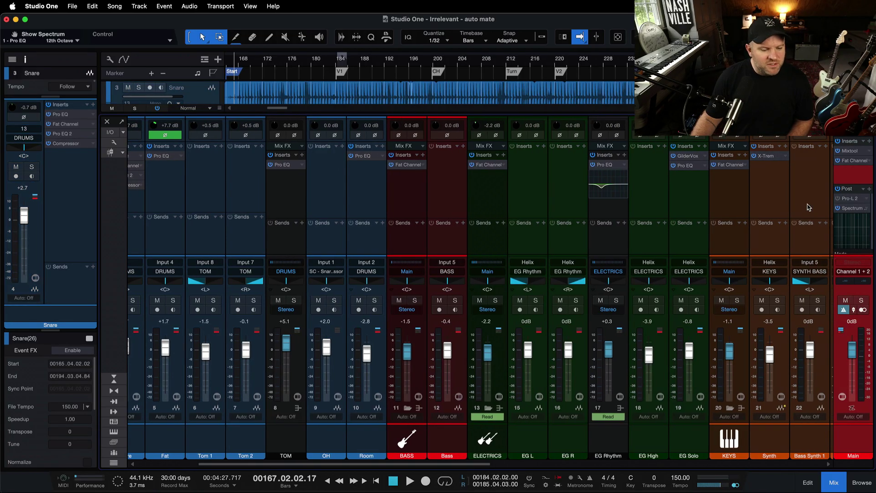
{"action": "scroll", "coordinate": [808, 207], "scroll_direction": "left", "scroll_amount": 1}
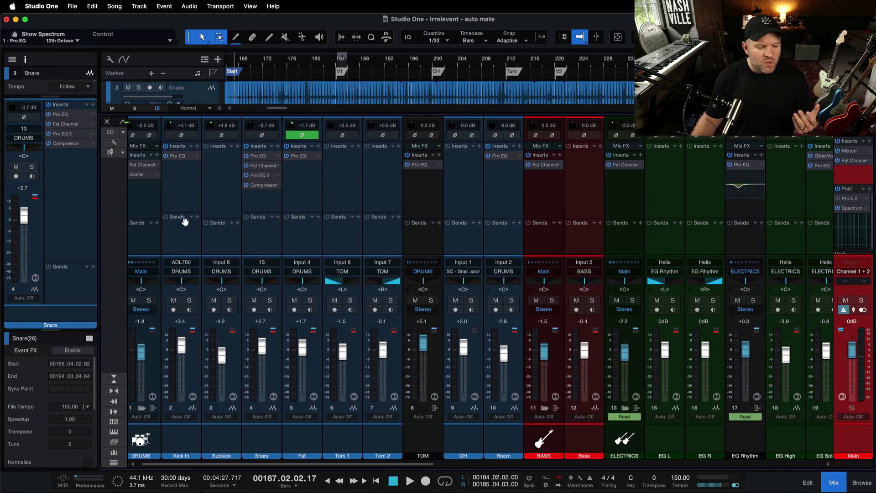
{"action": "left_click", "coordinate": [151, 302]}
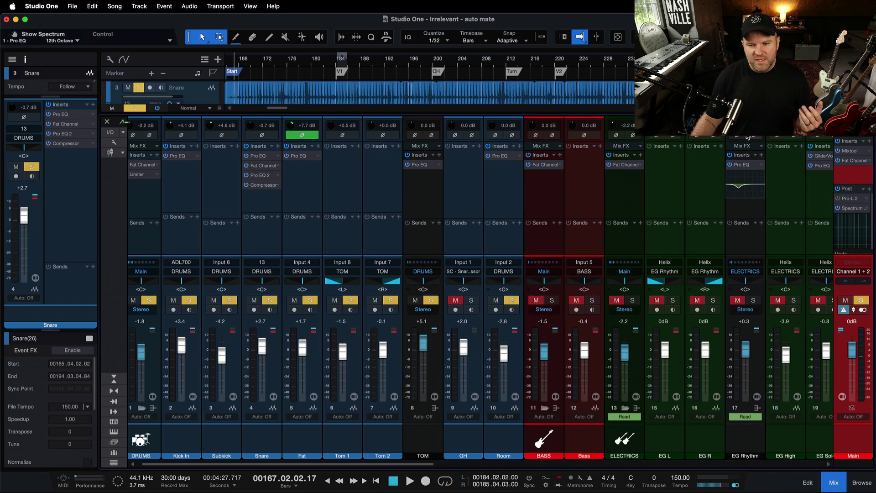
{"action": "left_click", "coordinate": [850, 208]}
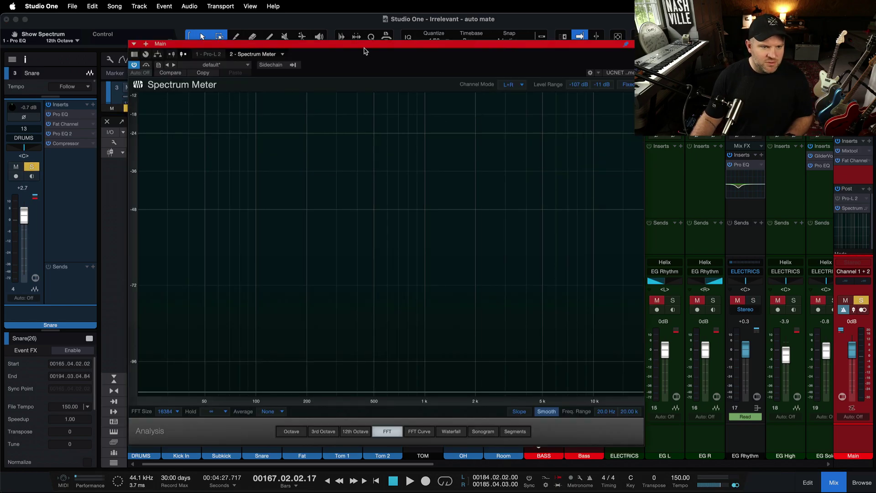
- Start playback, move the Spectrum Meter aside, and solo the BASS channel alongside the drums
{"action": "key", "text": "space"}
{"action": "left_click_drag", "start_coordinate": [365, 50], "coordinate": [509, 58]}
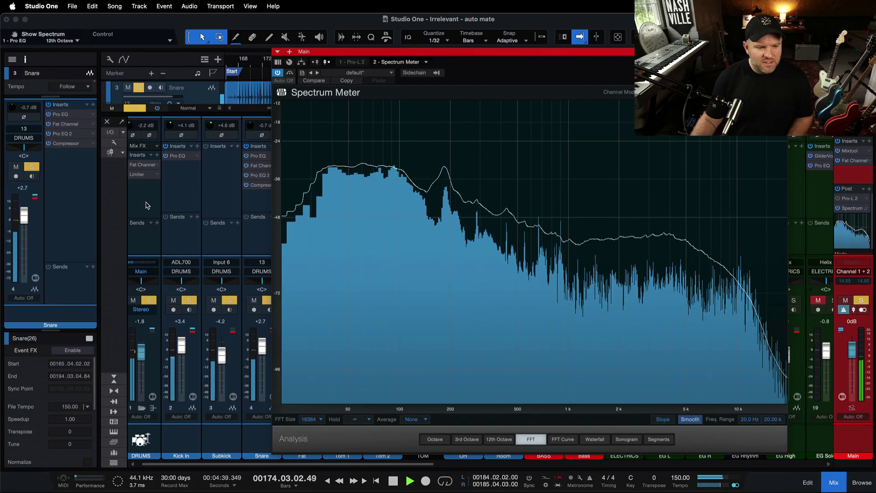
{"action": "scroll", "coordinate": [164, 219], "scroll_direction": "right", "scroll_amount": 5}
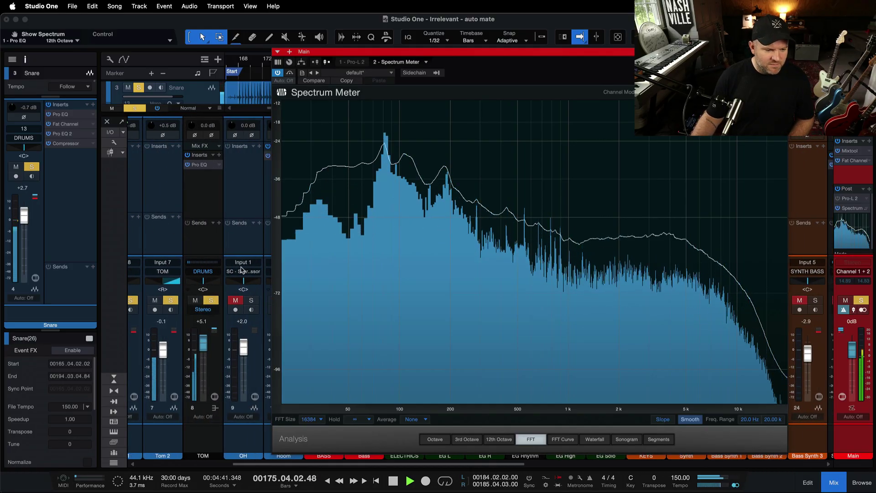
{"action": "scroll", "coordinate": [242, 270], "scroll_direction": "right", "scroll_amount": 5}
{"action": "left_click", "coordinate": [231, 300]}
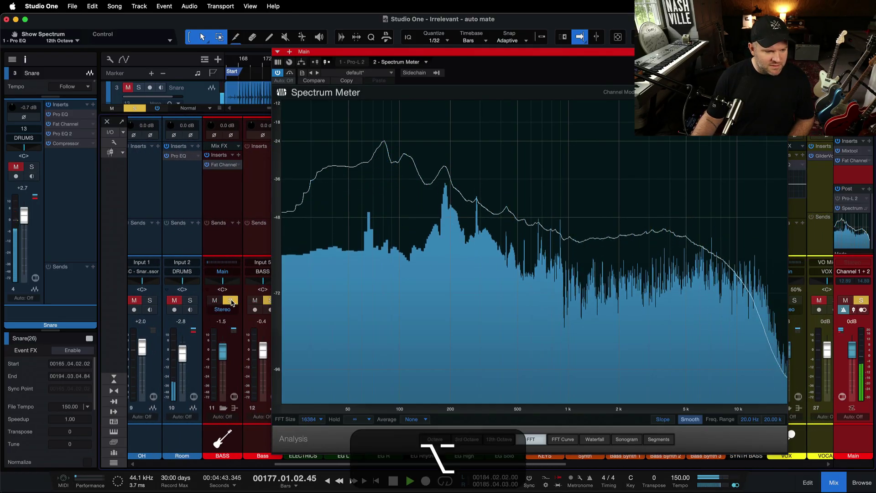
- Check the drums-plus-bass spectrum against the slope line, then close the Spectrum Meter
{"action": "mouse_move", "coordinate": [365, 151]}
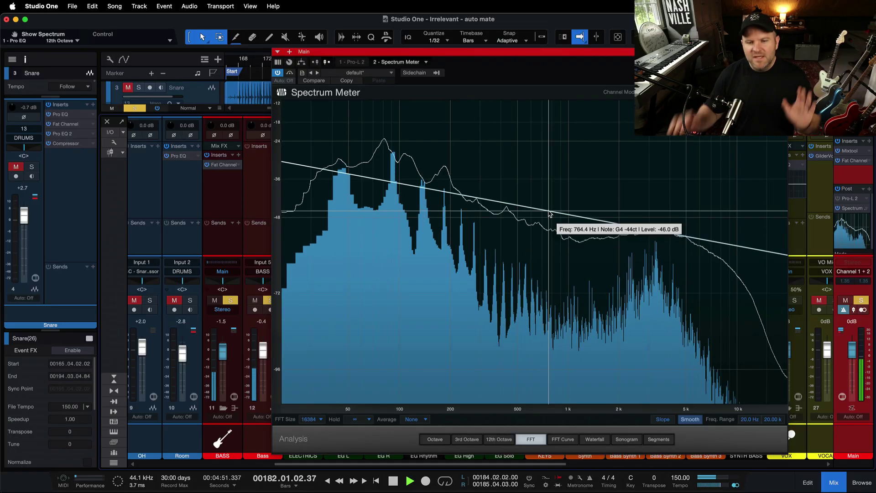
{"action": "key", "text": "super+w"}
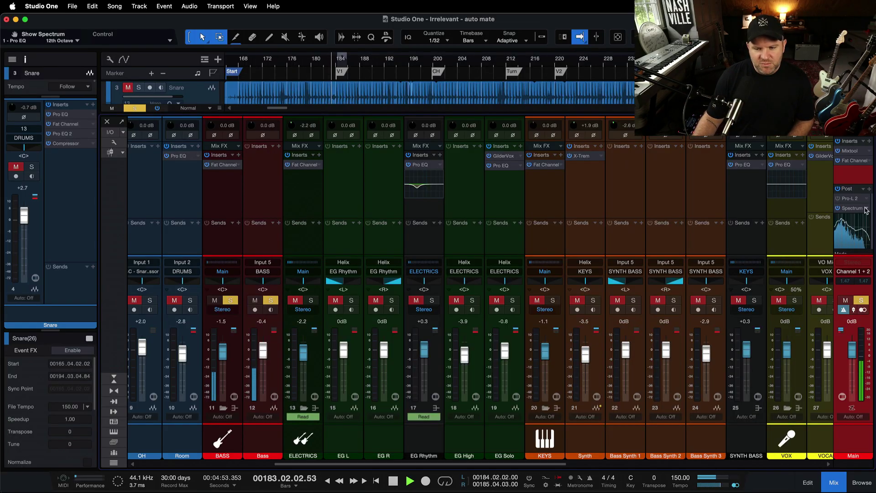
{"action": "key", "text": "super"}
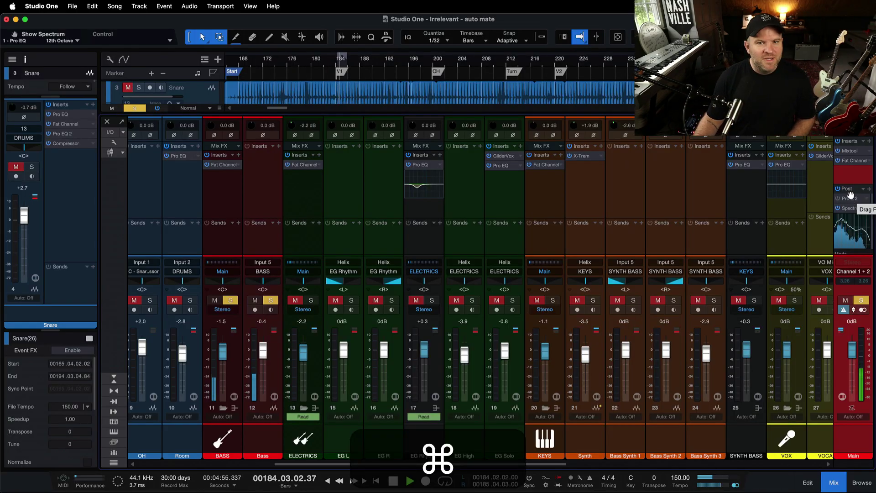